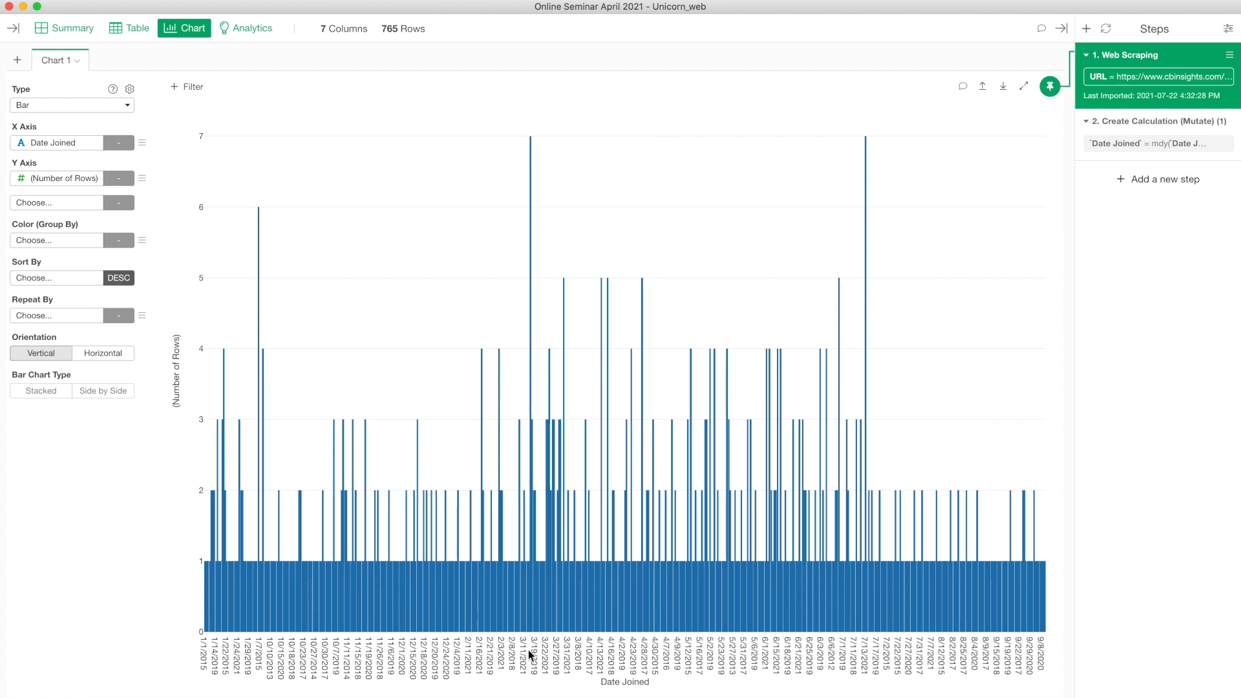
Step: In the table view, select step 2, the Create Calculation that converts Date Joined with mdy()
mouse_move(531, 148)
left_click(130, 32)
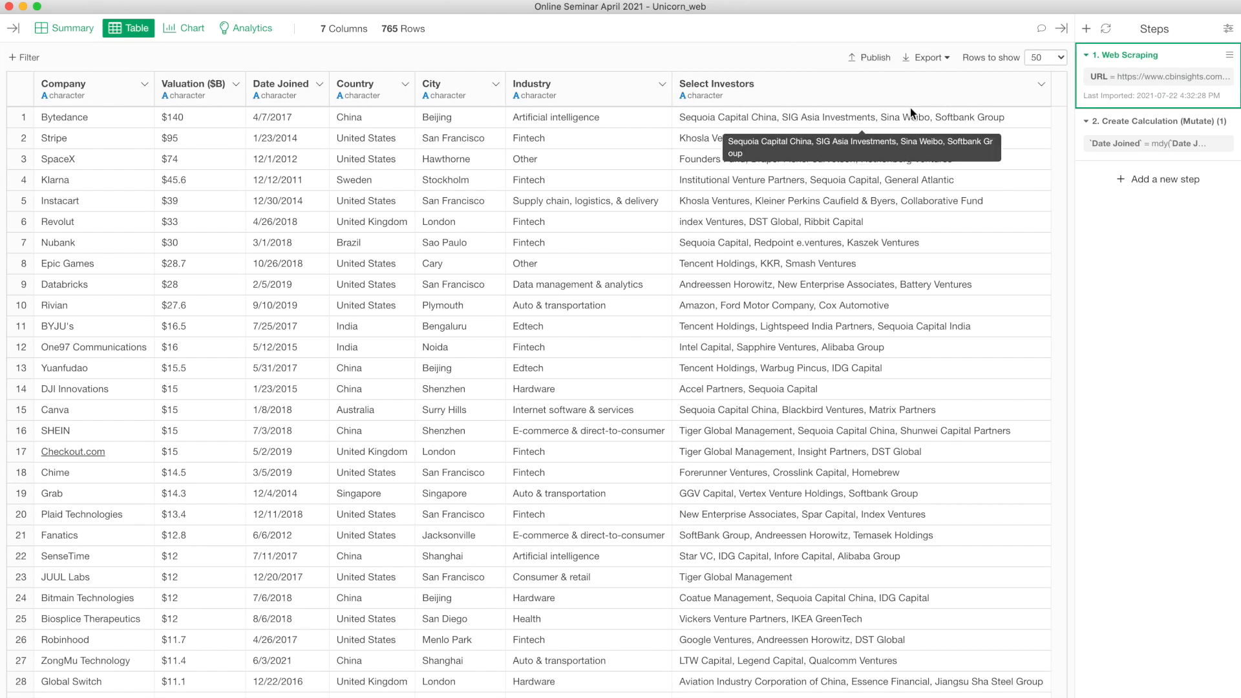
left_click(1141, 141)
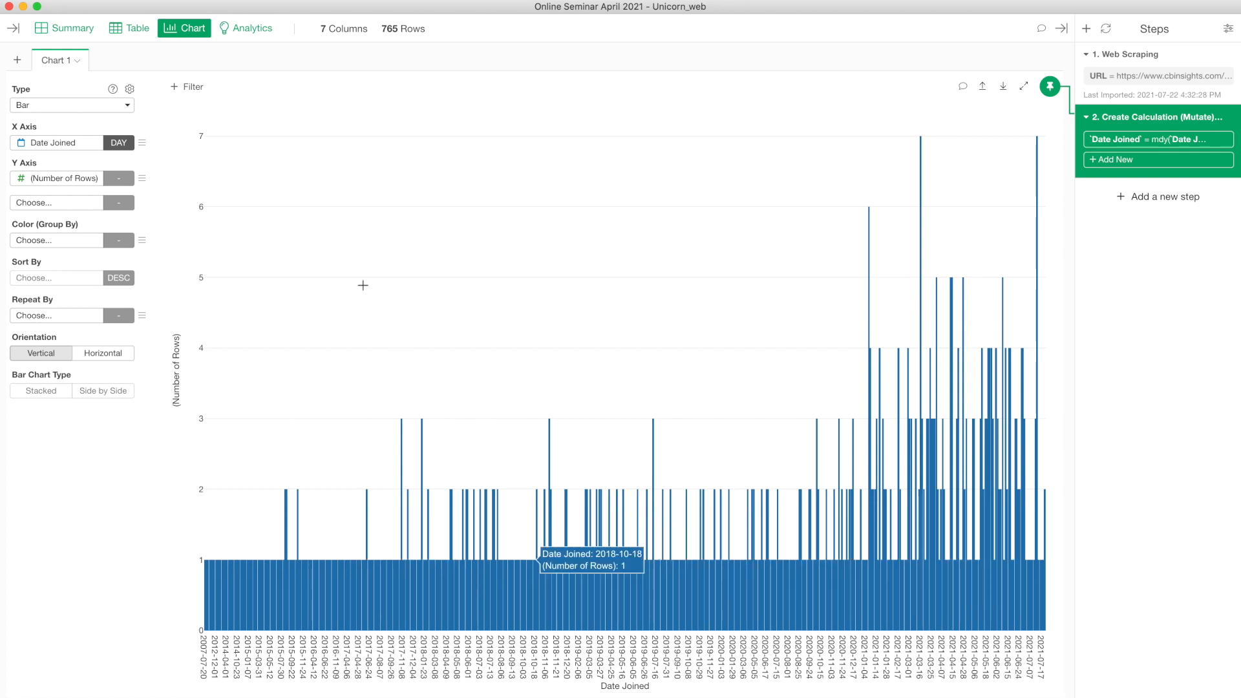
Step: Regroup the join-date chart's x axis by Month, then by Year, and review the grouping options
left_click(127, 150)
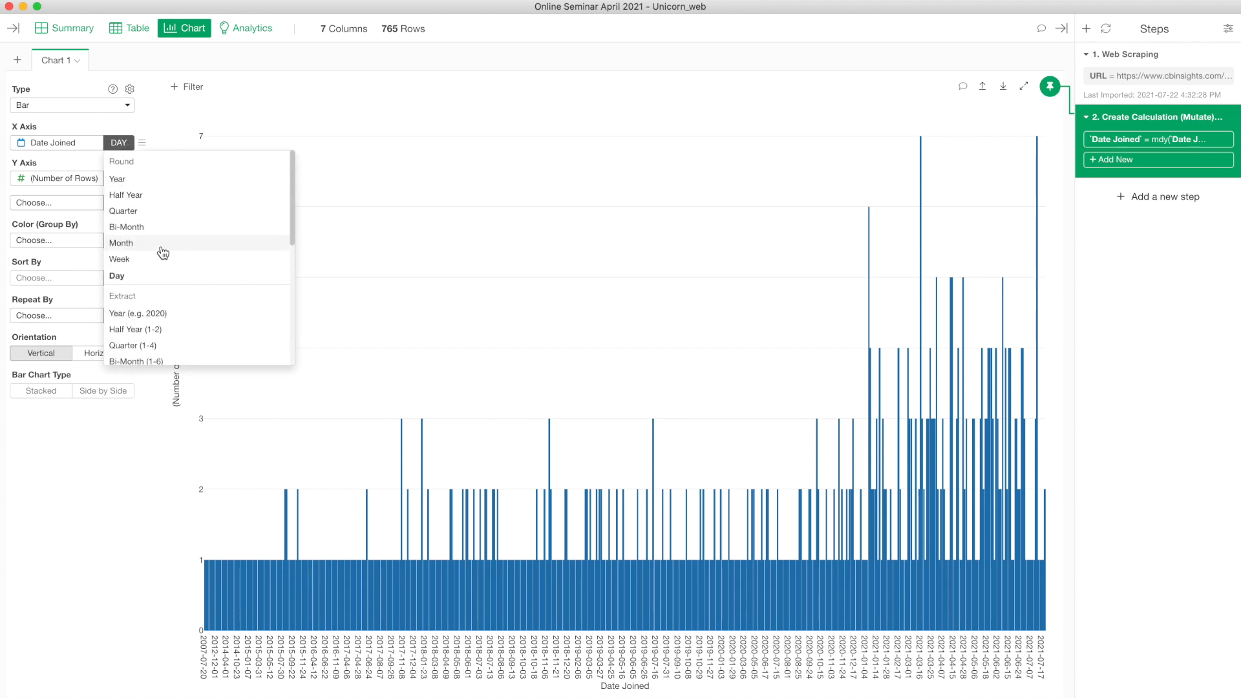
left_click(161, 246)
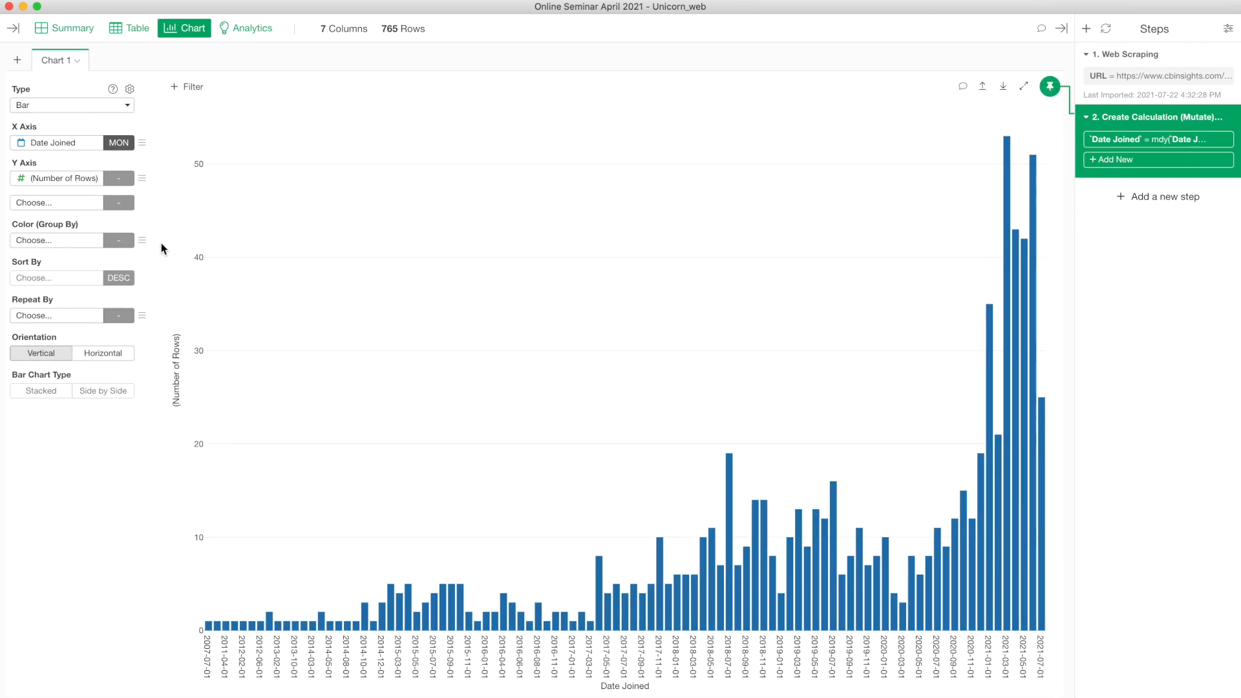
left_click(123, 146)
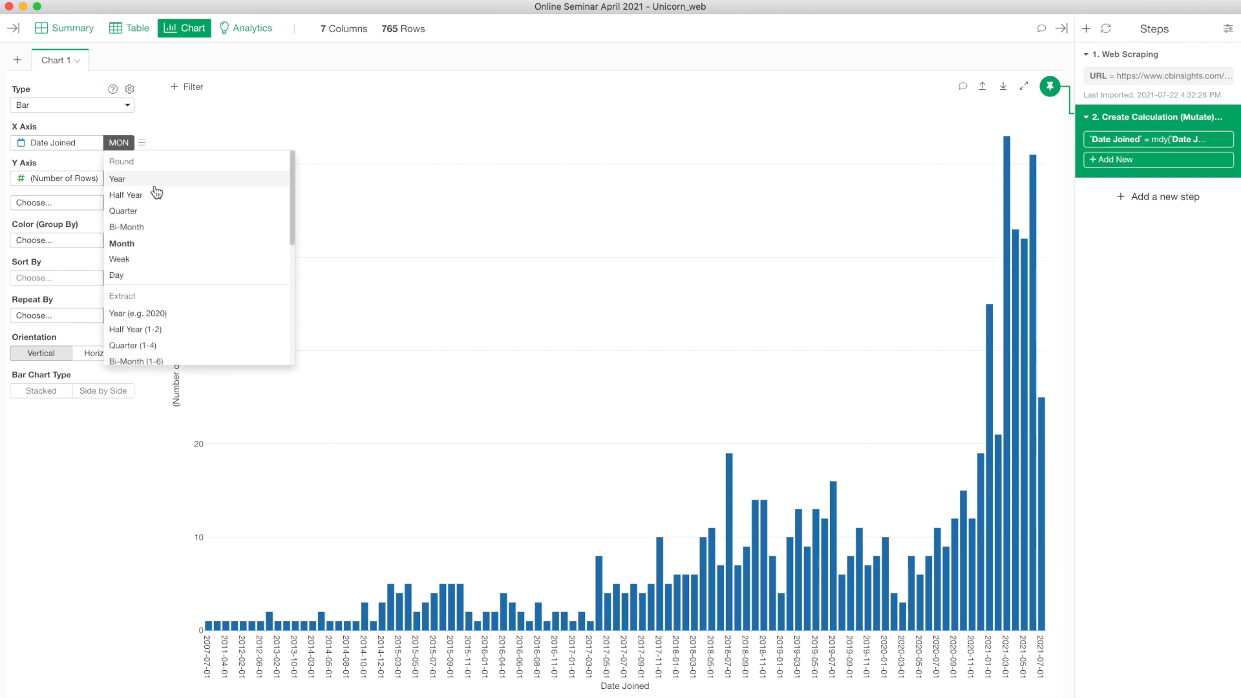
left_click(155, 182)
left_click(120, 144)
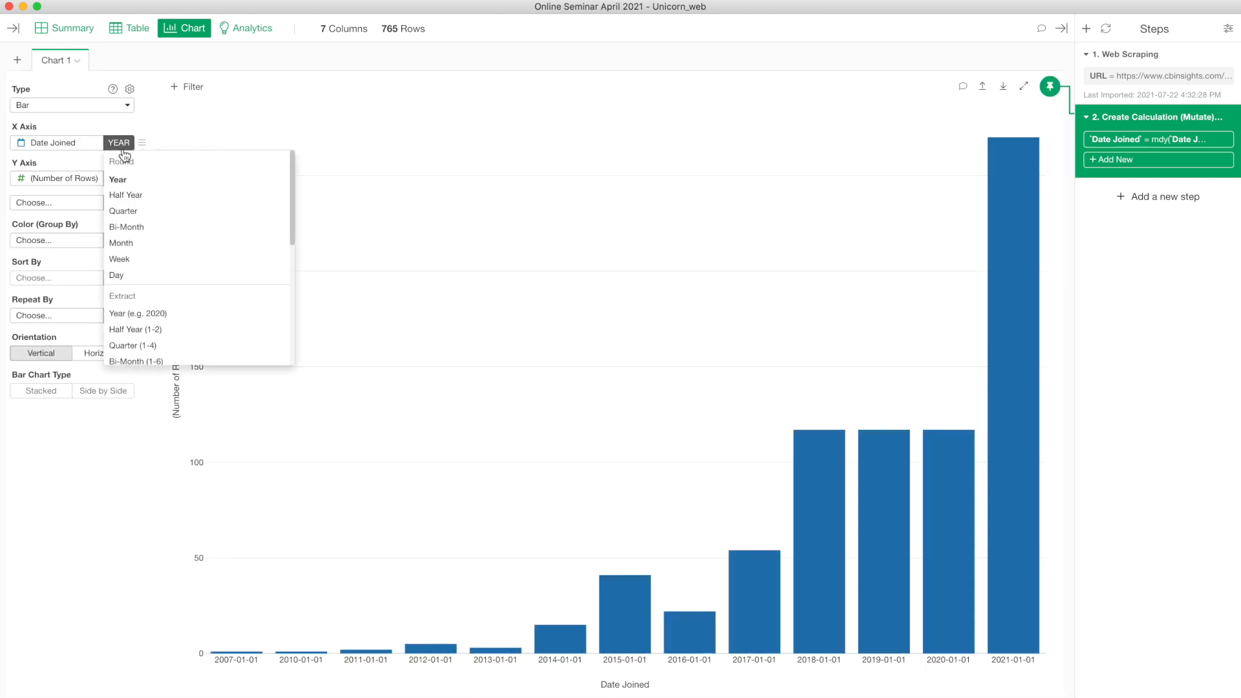
scroll(190, 254, "down", 3)
scroll(159, 256, "up", 3)
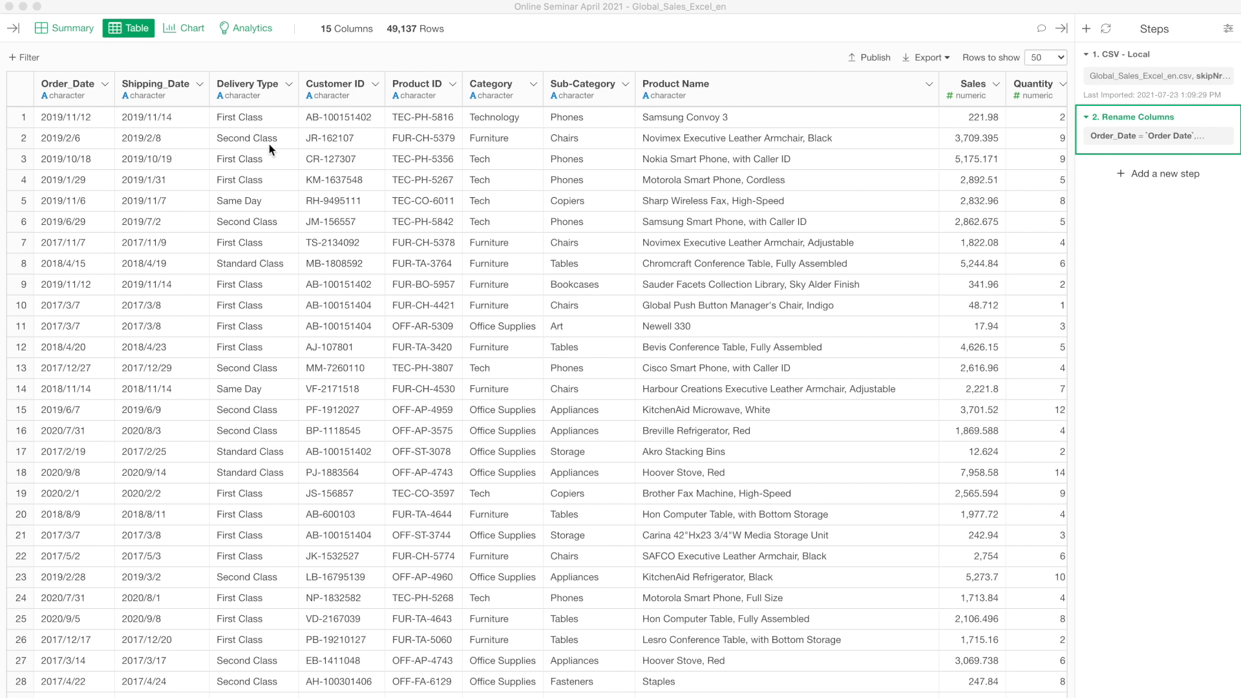
left_click(75, 95)
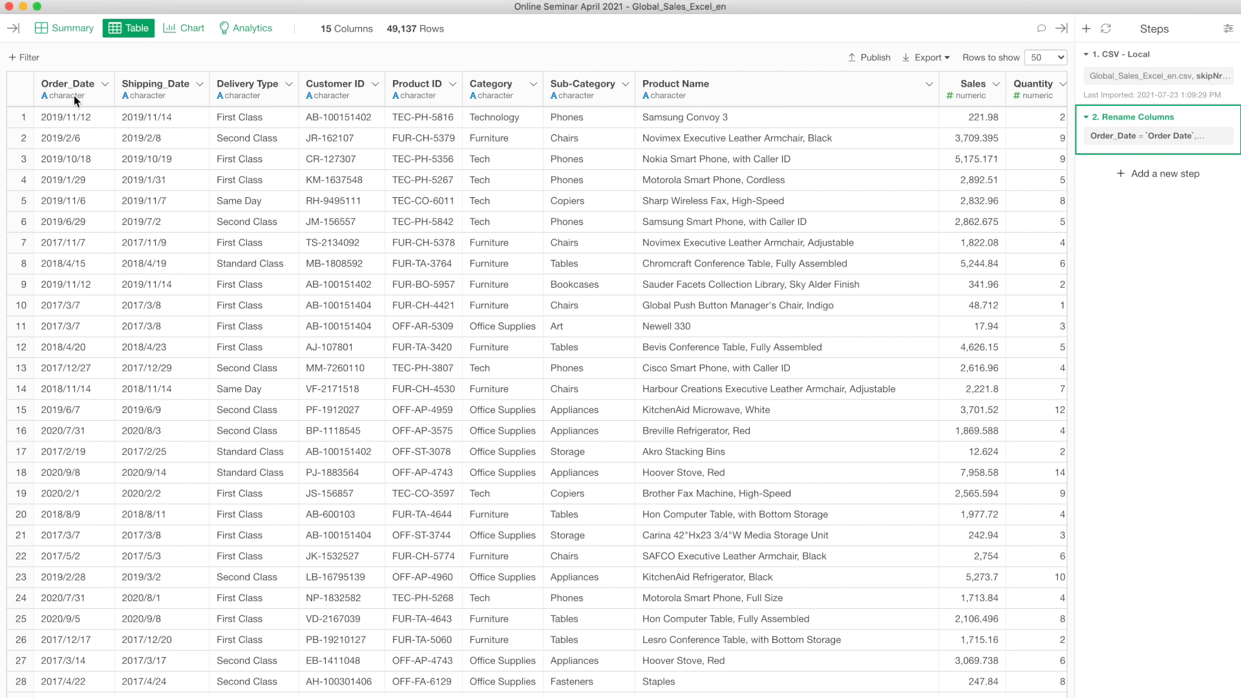
left_click(76, 97)
Step: Convert Order_Date to a date with Convert to Date / Time > Year, Month, Day (ymd)
left_click(104, 84)
mouse_move(179, 363)
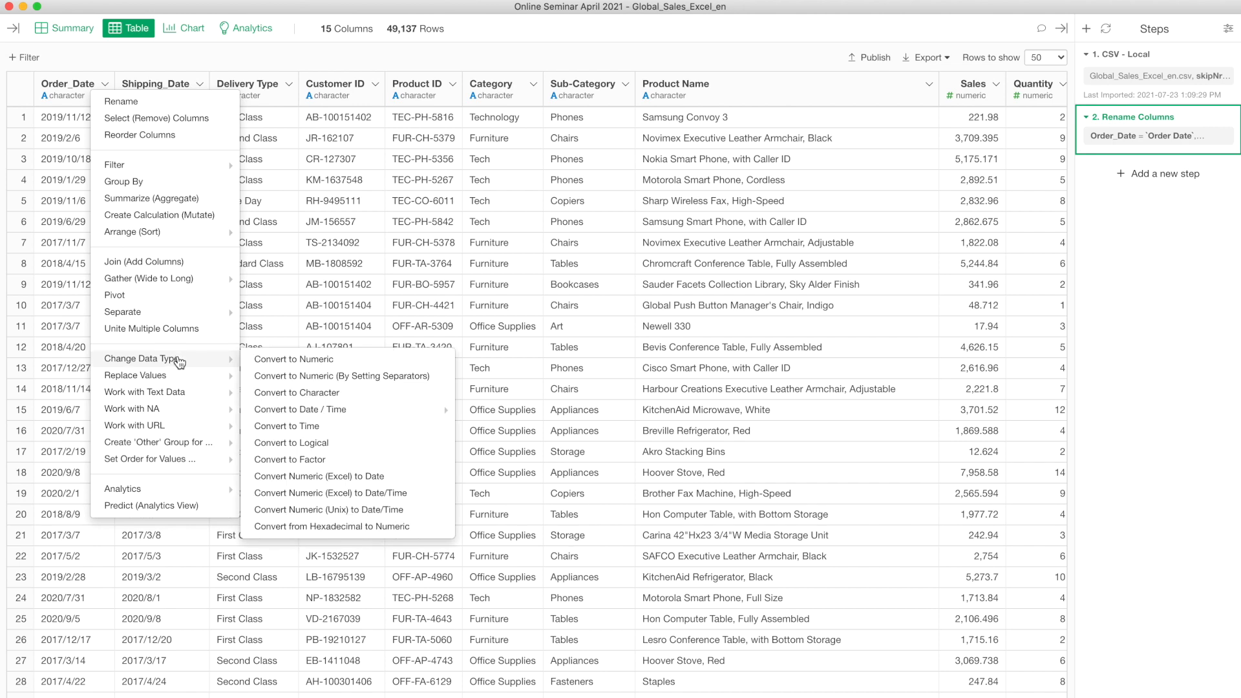
mouse_move(367, 413)
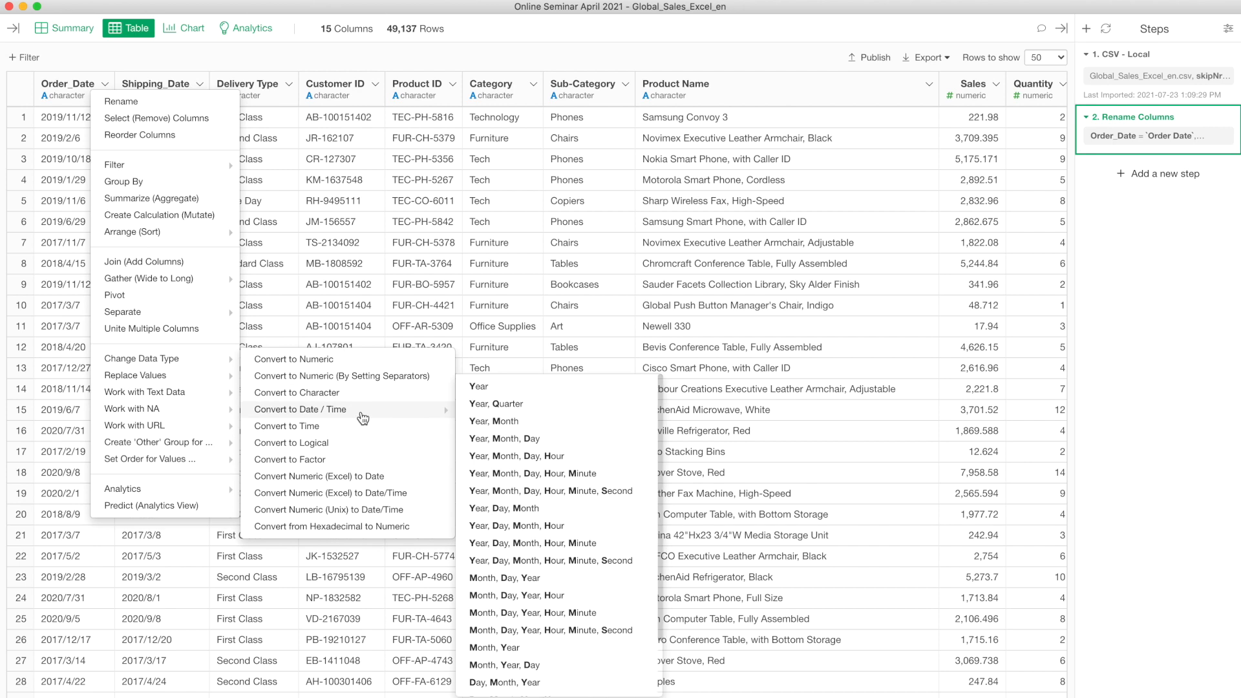
left_click(524, 439)
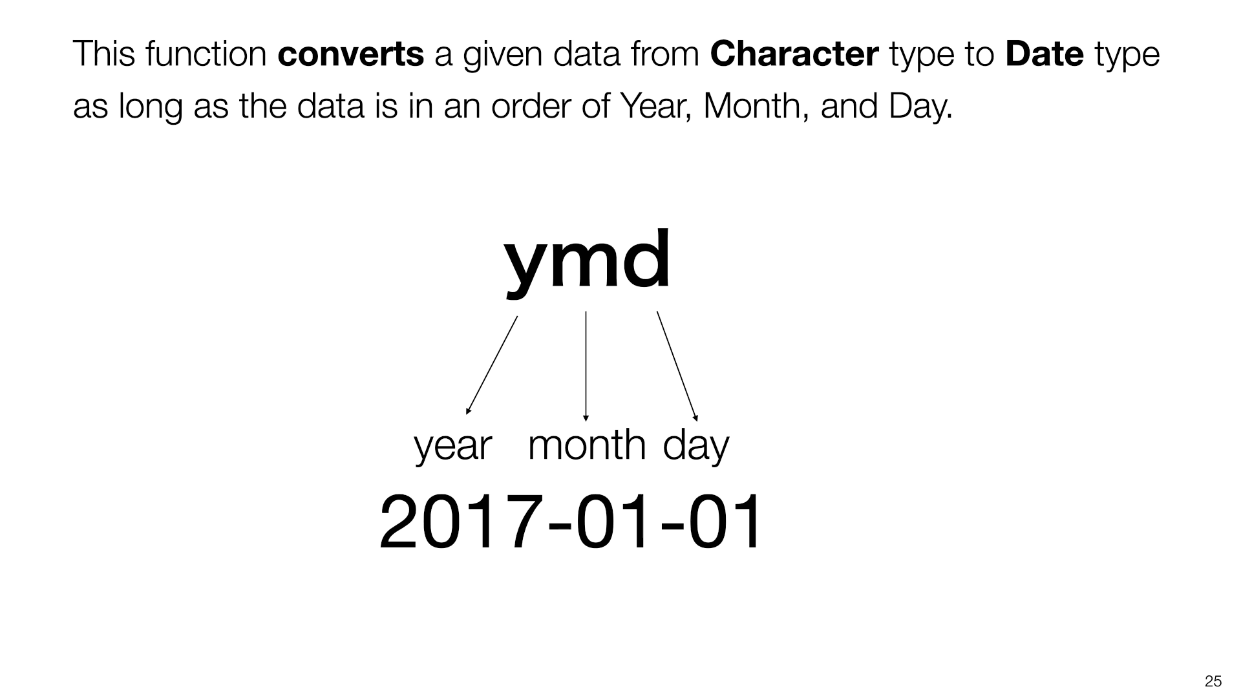
Step: Advance to the ymd examples slide, then run the ymd conversion on Order_Date
key("Right")
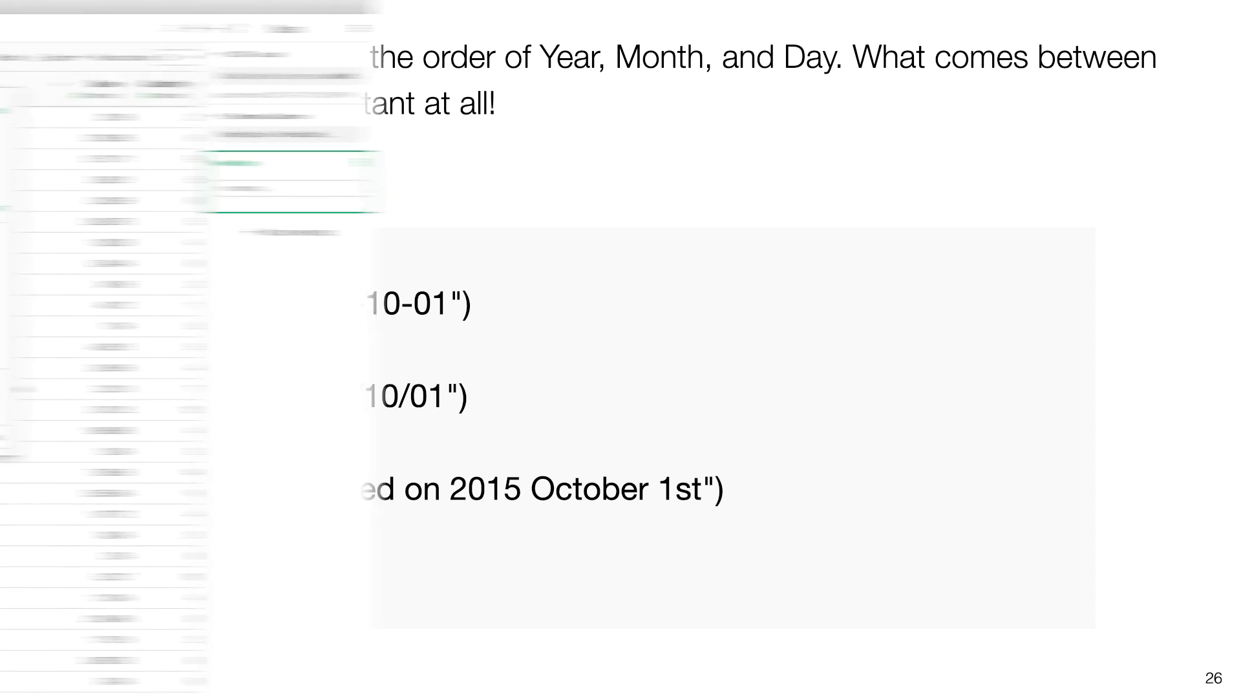
left_click(808, 438)
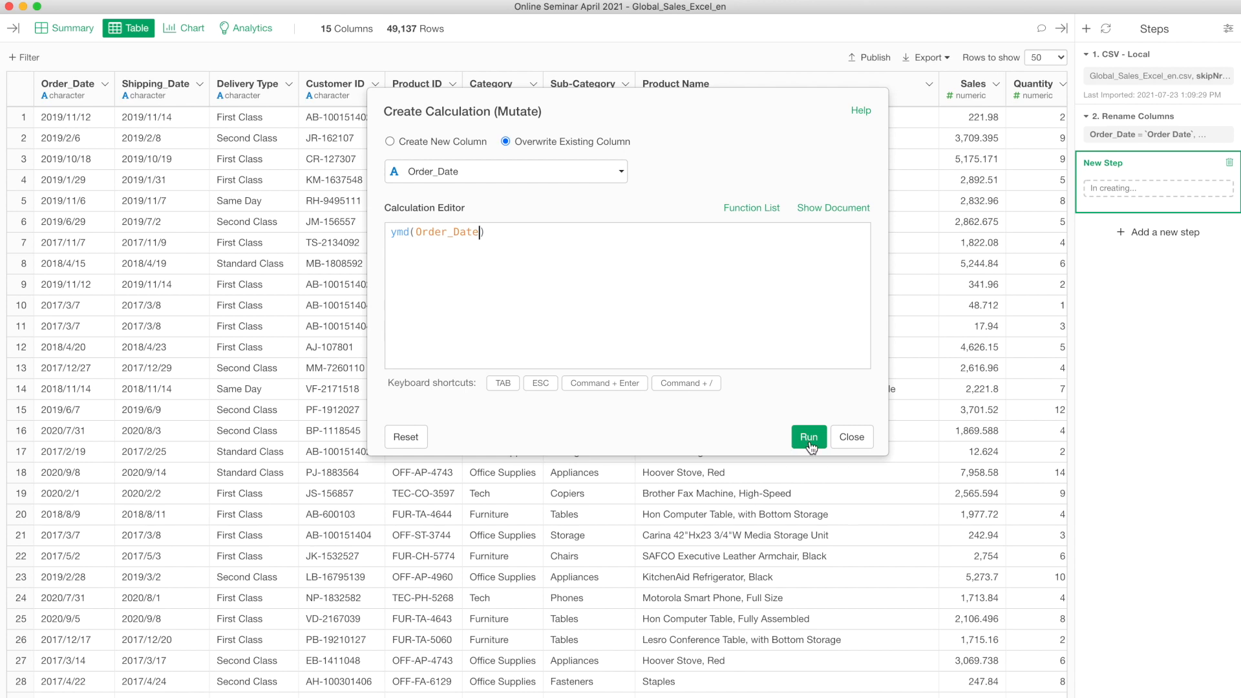
Step: Check the converted Order_Date column in the Table and in the Summary view
left_click(83, 90)
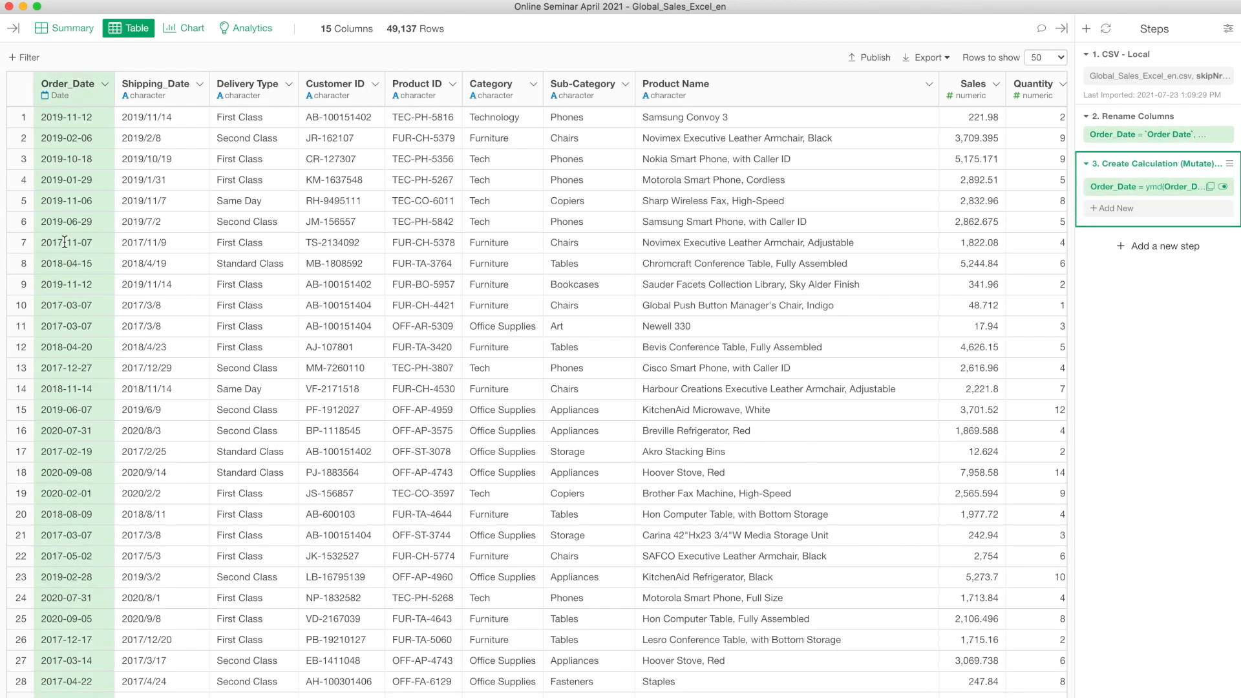
left_click(68, 28)
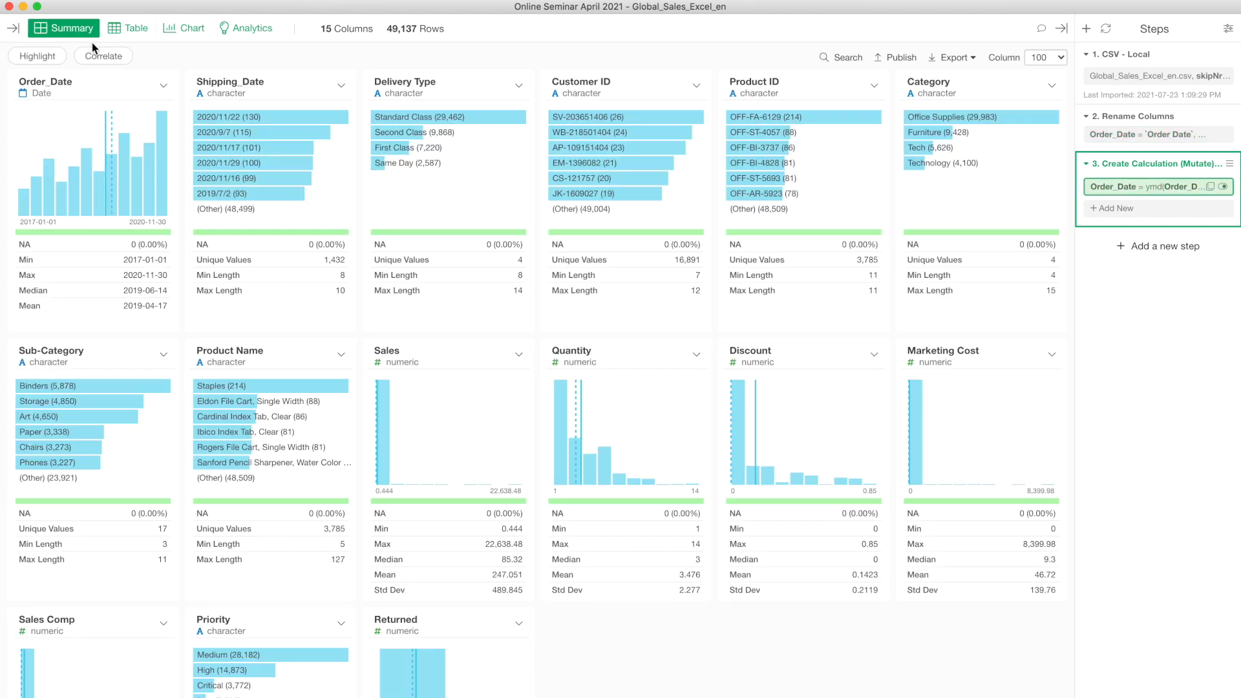
left_click(102, 89)
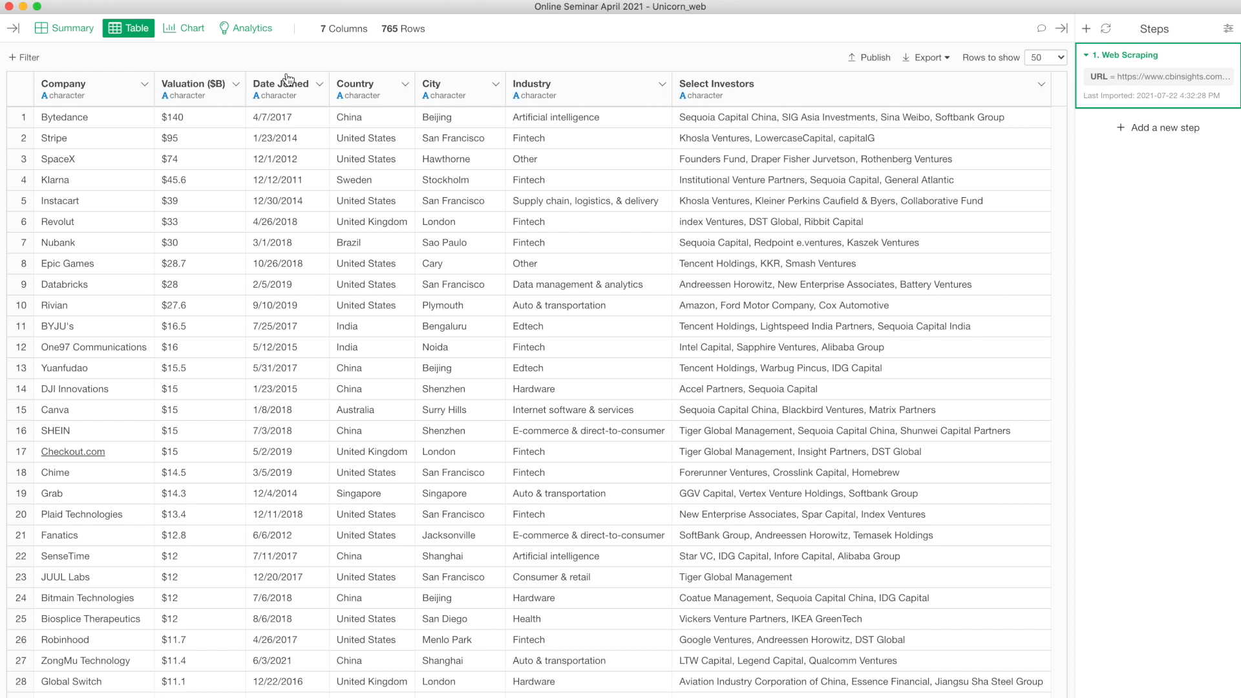
Step: Convert Date Joined with Convert to Date / Time > Month, Day, Year (mdy)
left_click(287, 79)
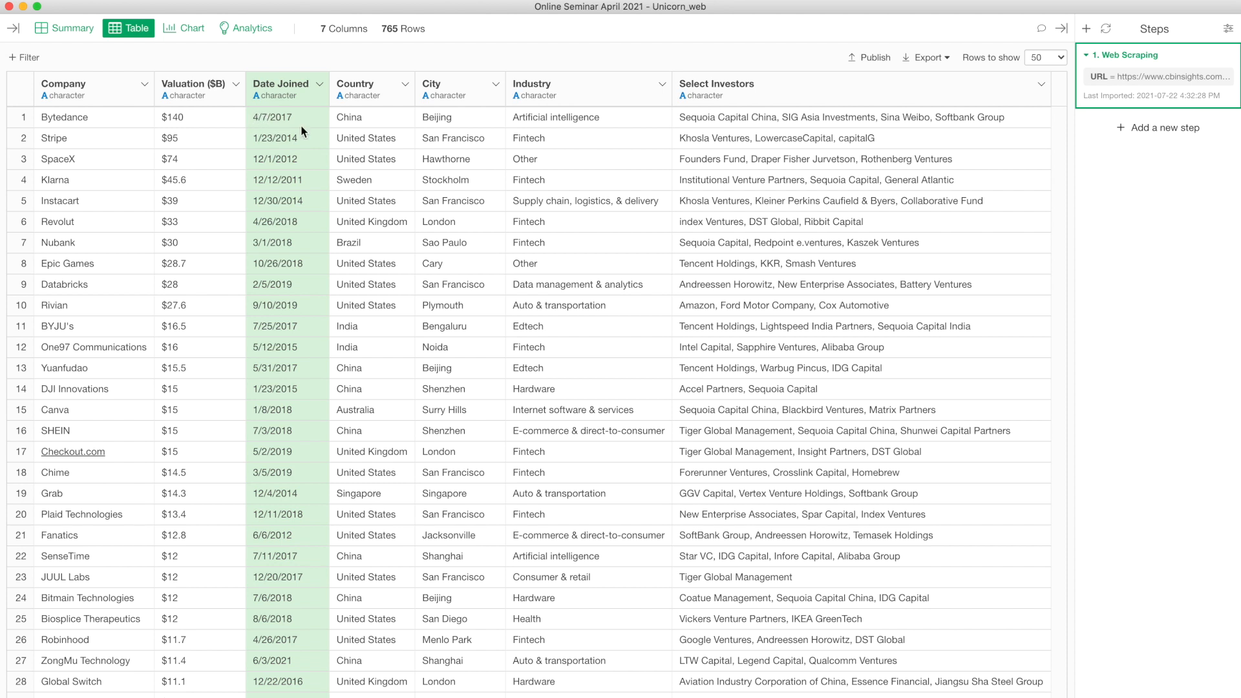
left_click(320, 84)
mouse_move(382, 360)
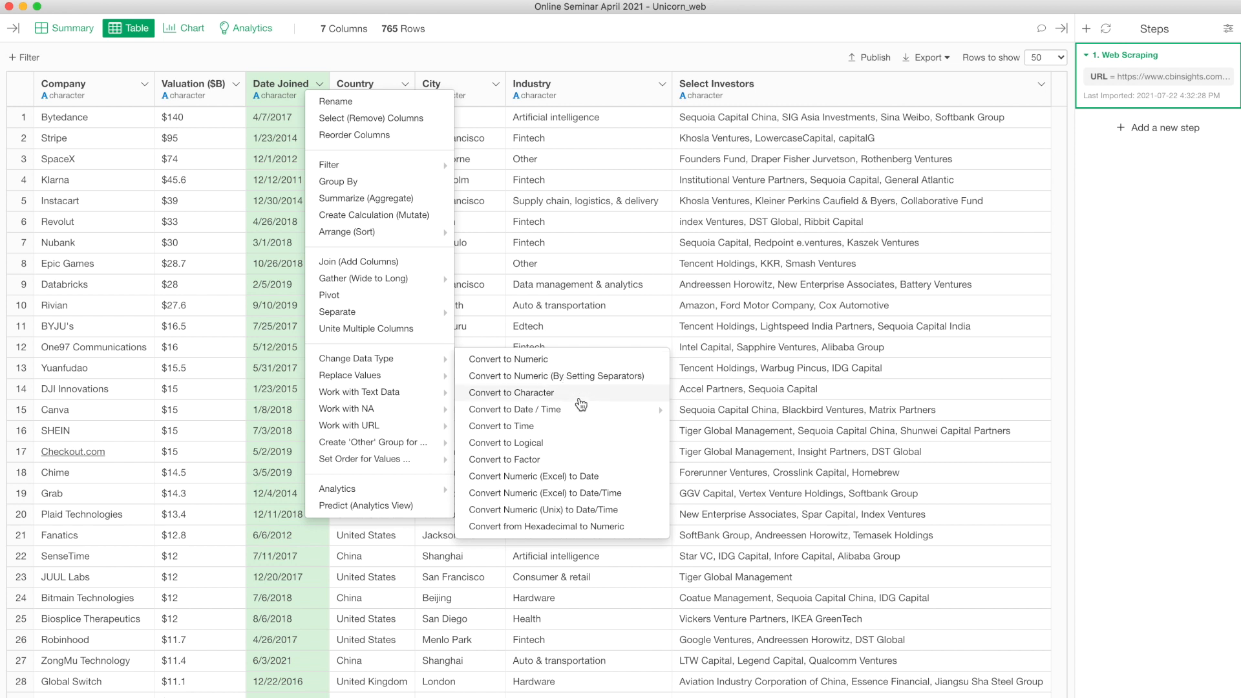
mouse_move(585, 412)
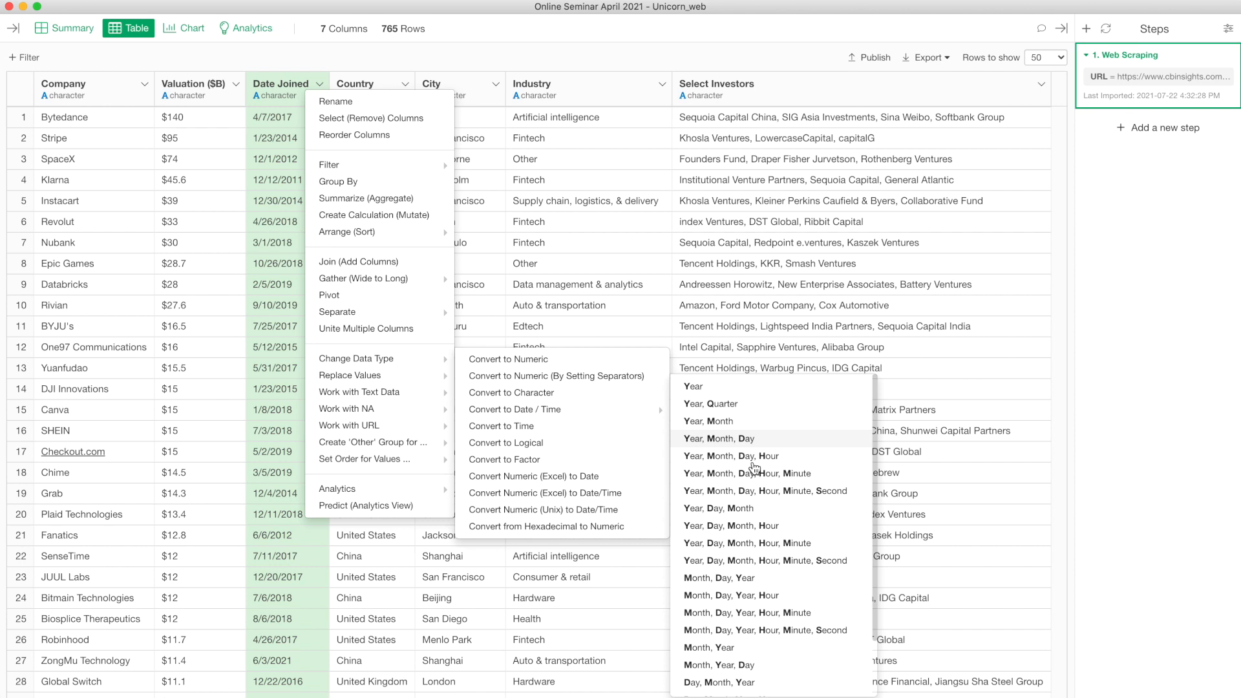
scroll(753, 467, "down", 3)
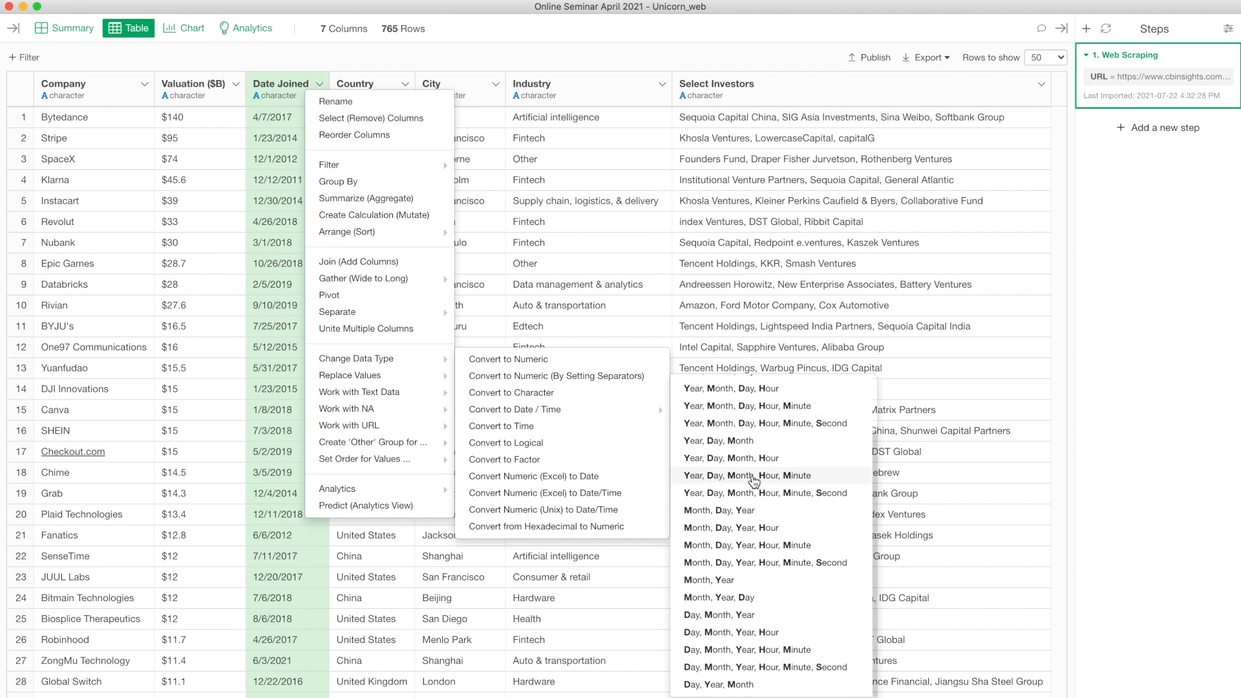
left_click(722, 515)
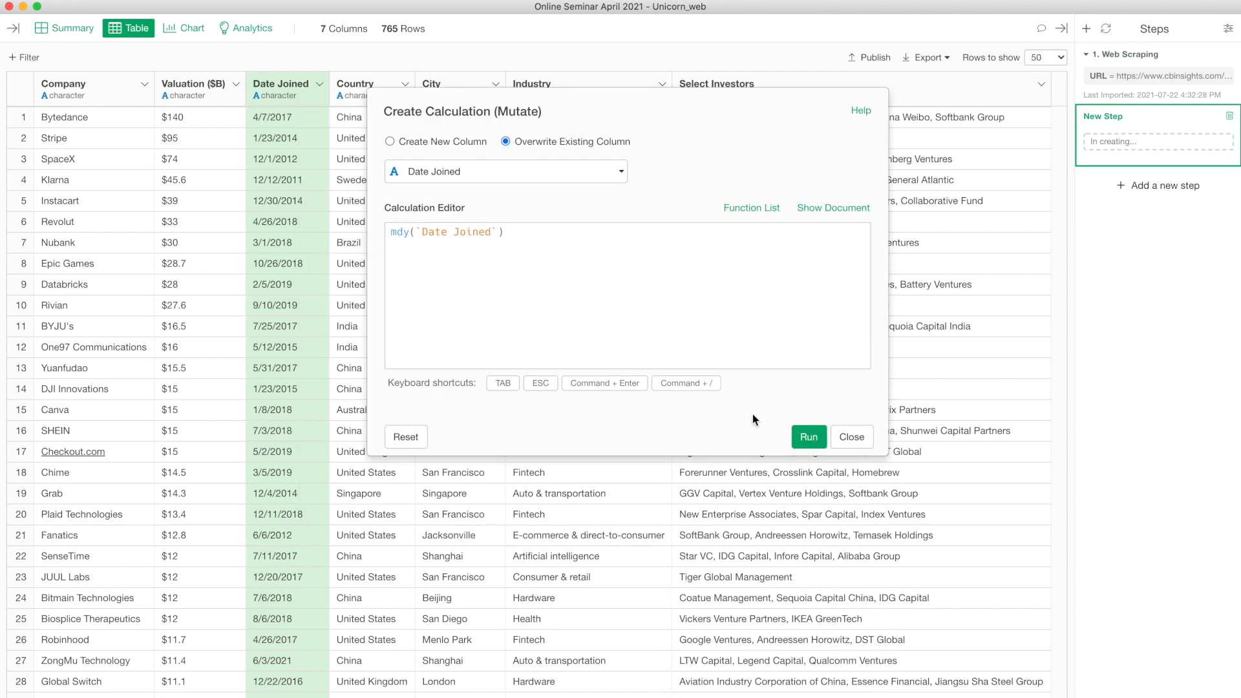
Step: Run the mdy conversion of Date Joined, then select the column and view its chart
left_click(804, 437)
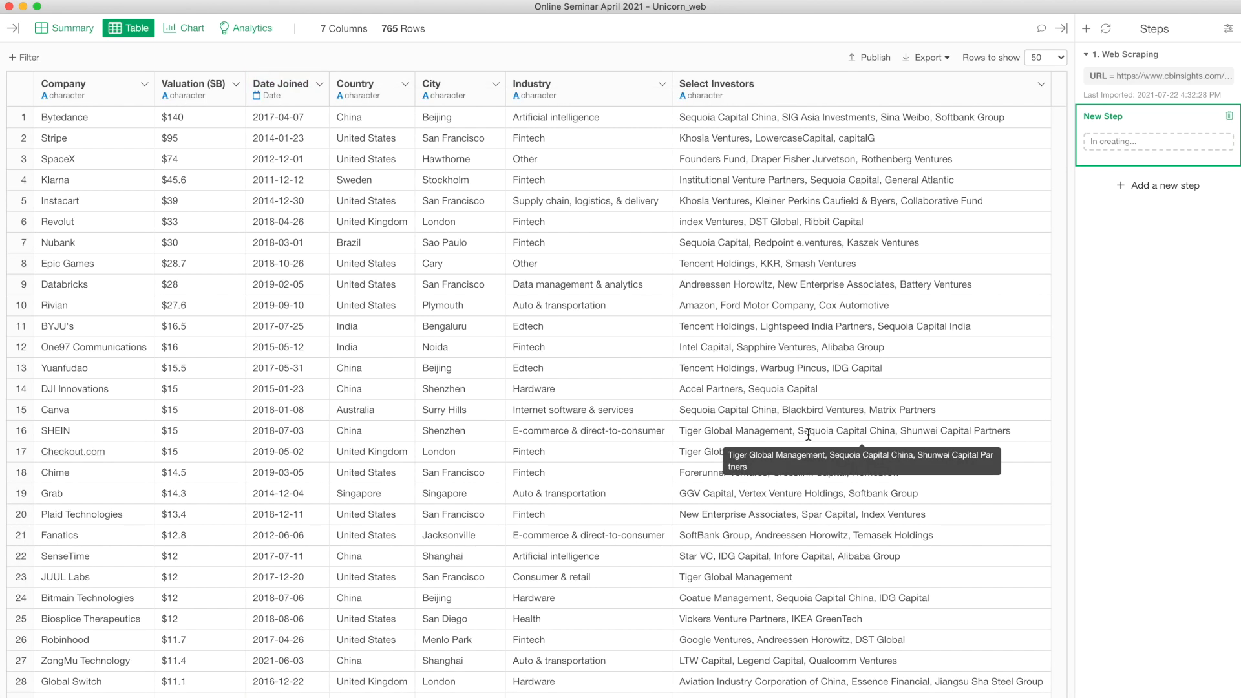
left_click(288, 93)
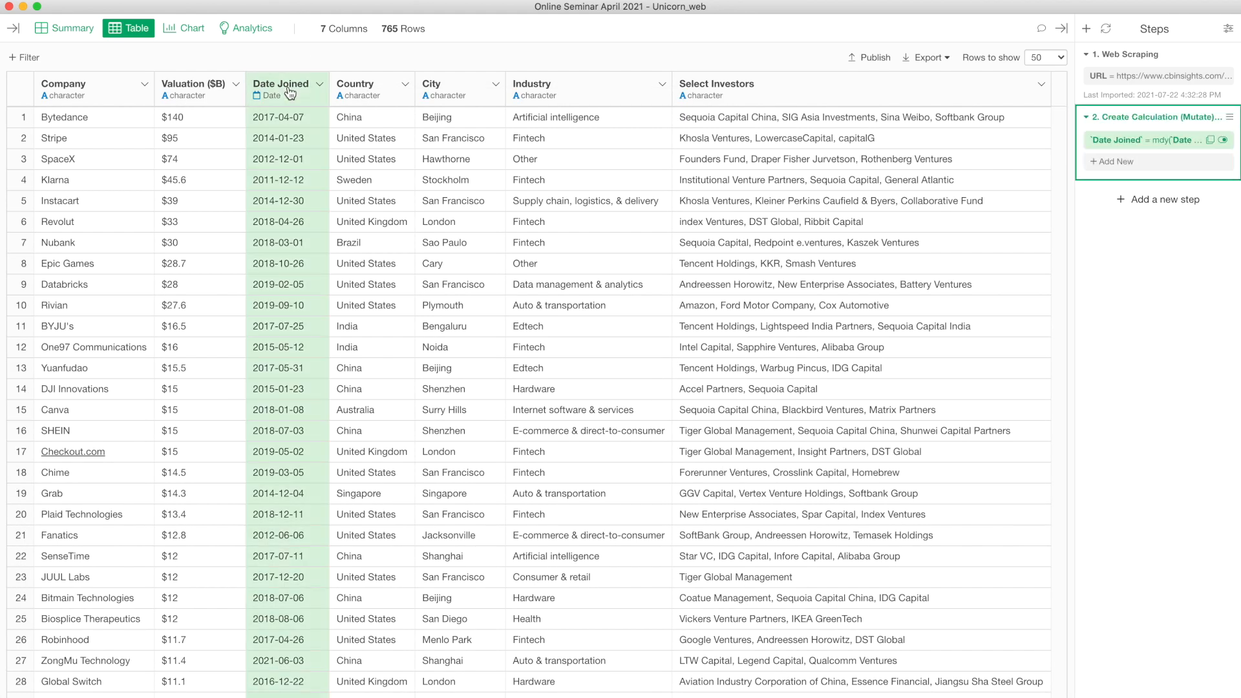
left_click(185, 29)
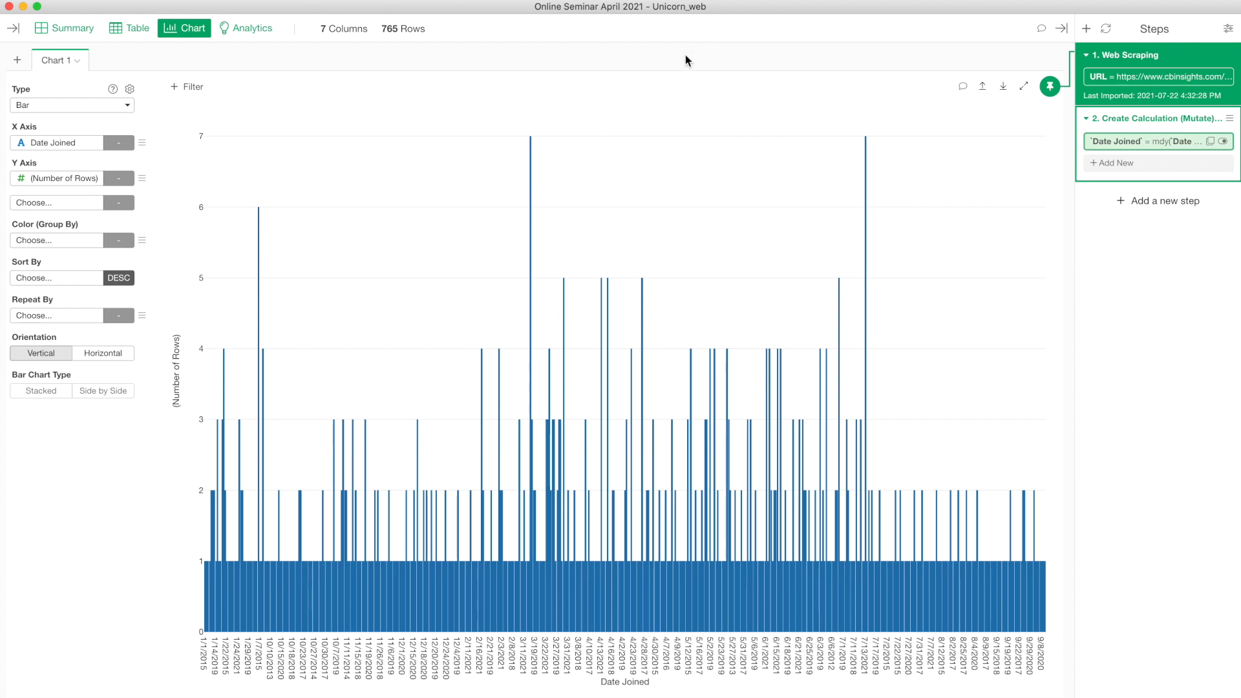
Step: Pin the Date Joined chart to step 2 and group the x axis by Month, then Year
left_click(1047, 89)
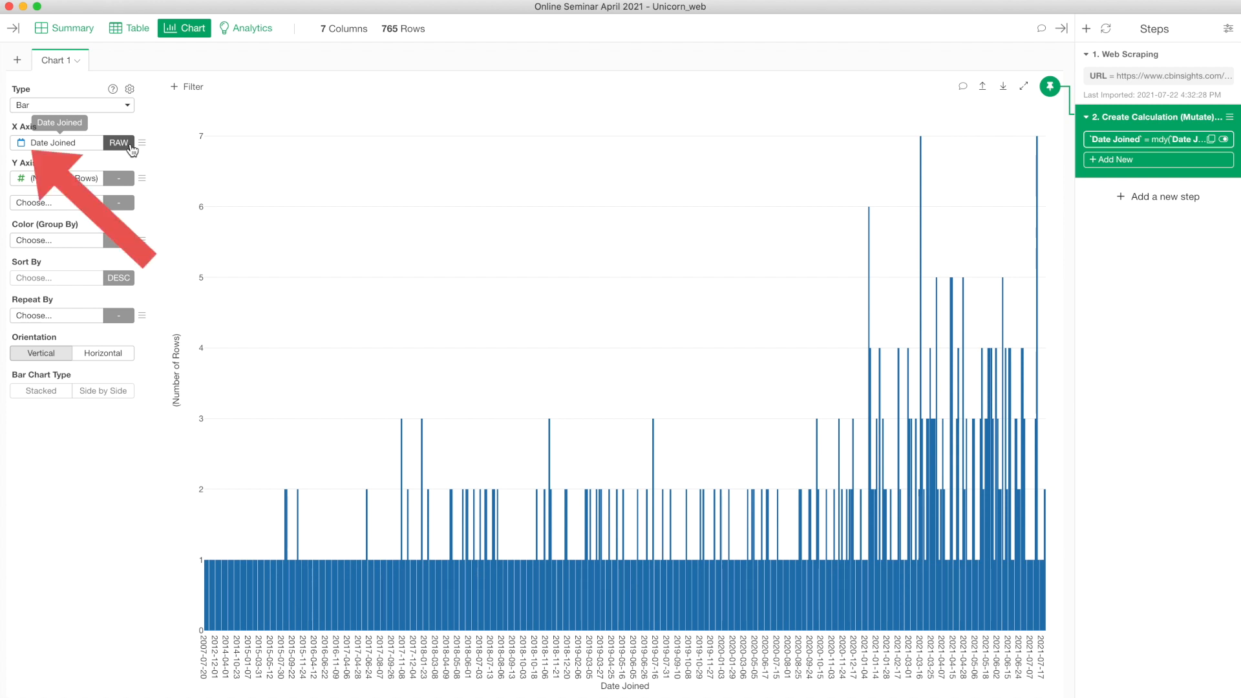
left_click(119, 142)
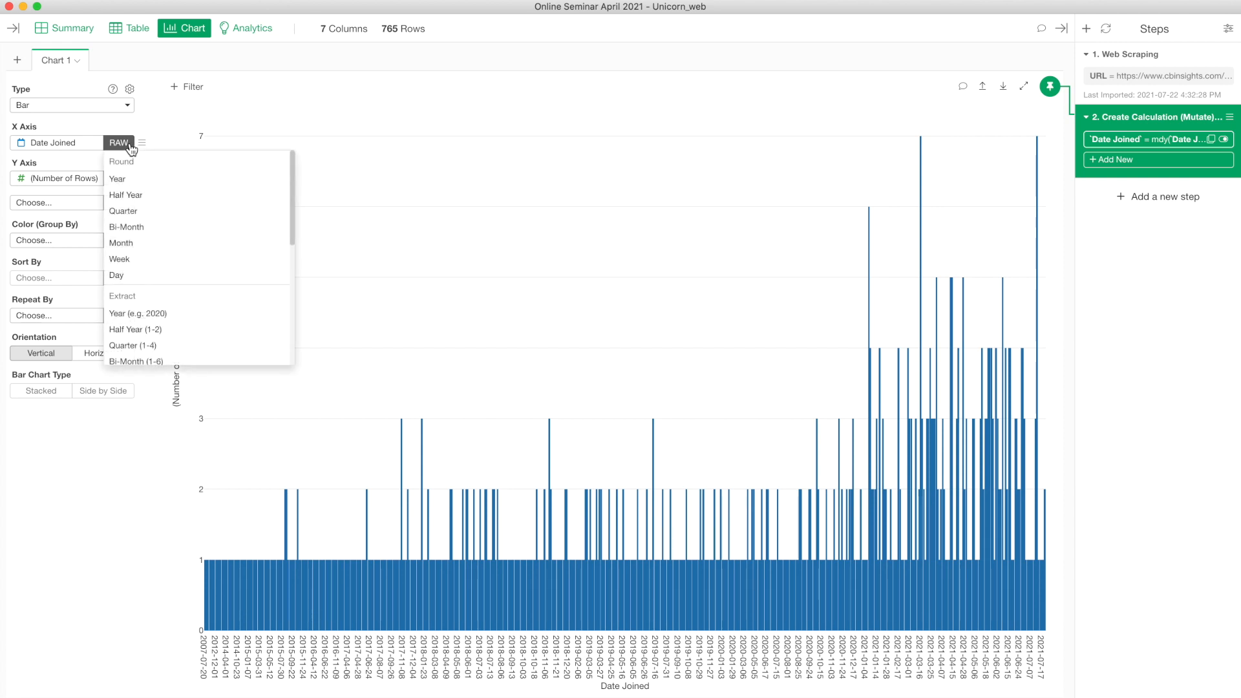
left_click(172, 244)
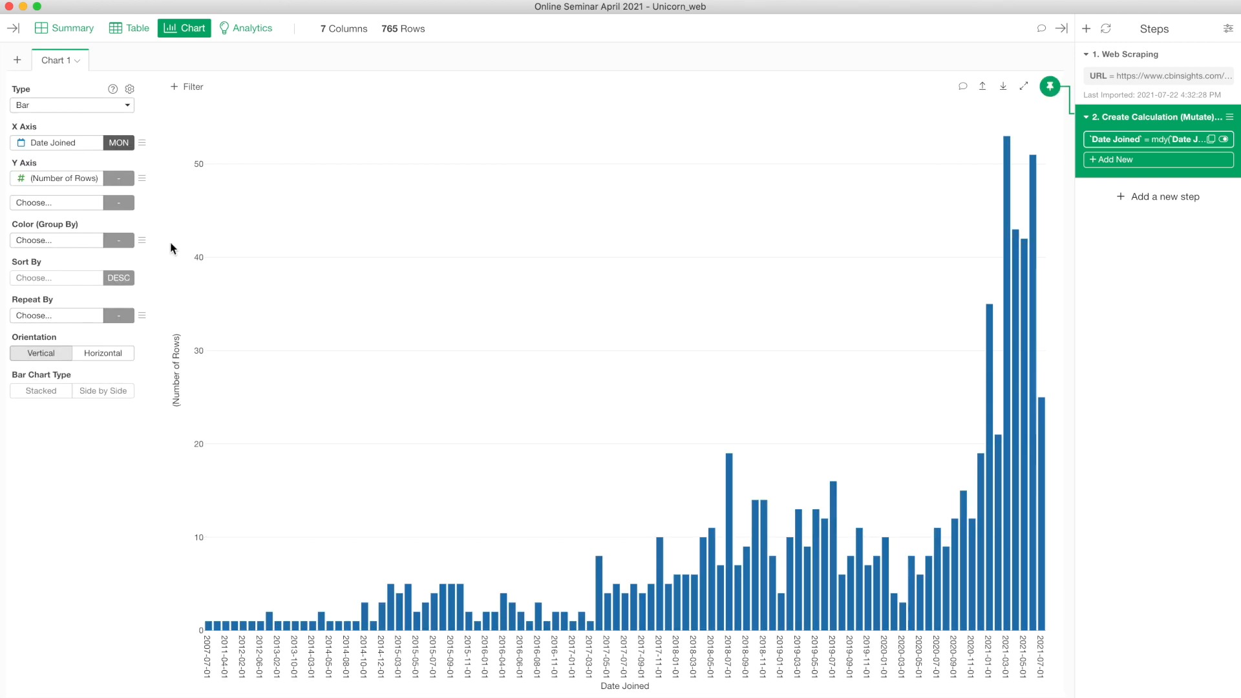
left_click(119, 143)
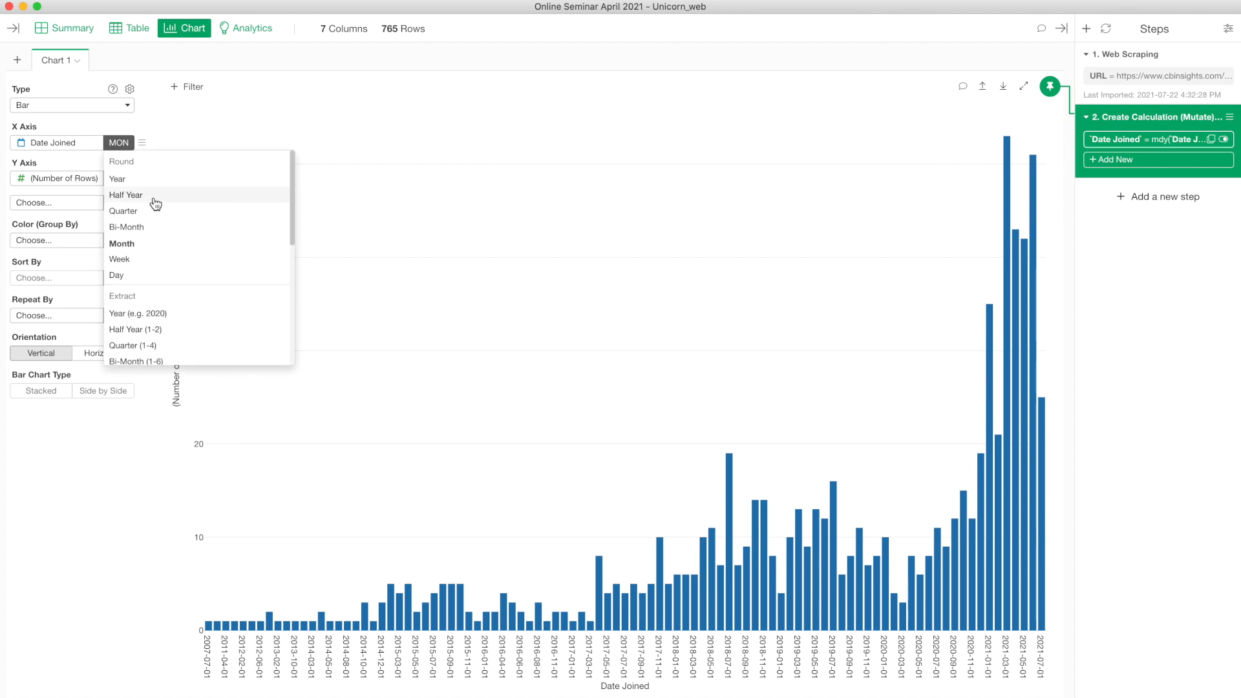
left_click(153, 186)
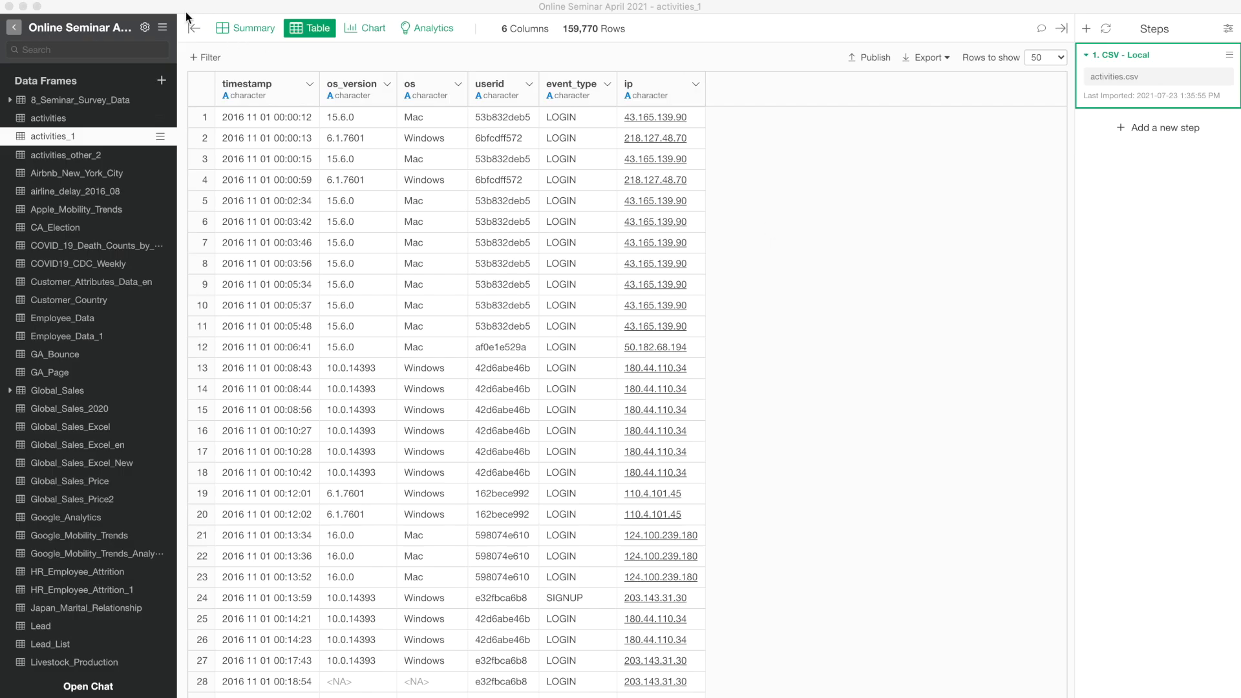
Step: Hide the data frame list and convert timestamp with Year, Month, Day, Hour, Minute, Second (ymd_hms)
left_click(193, 28)
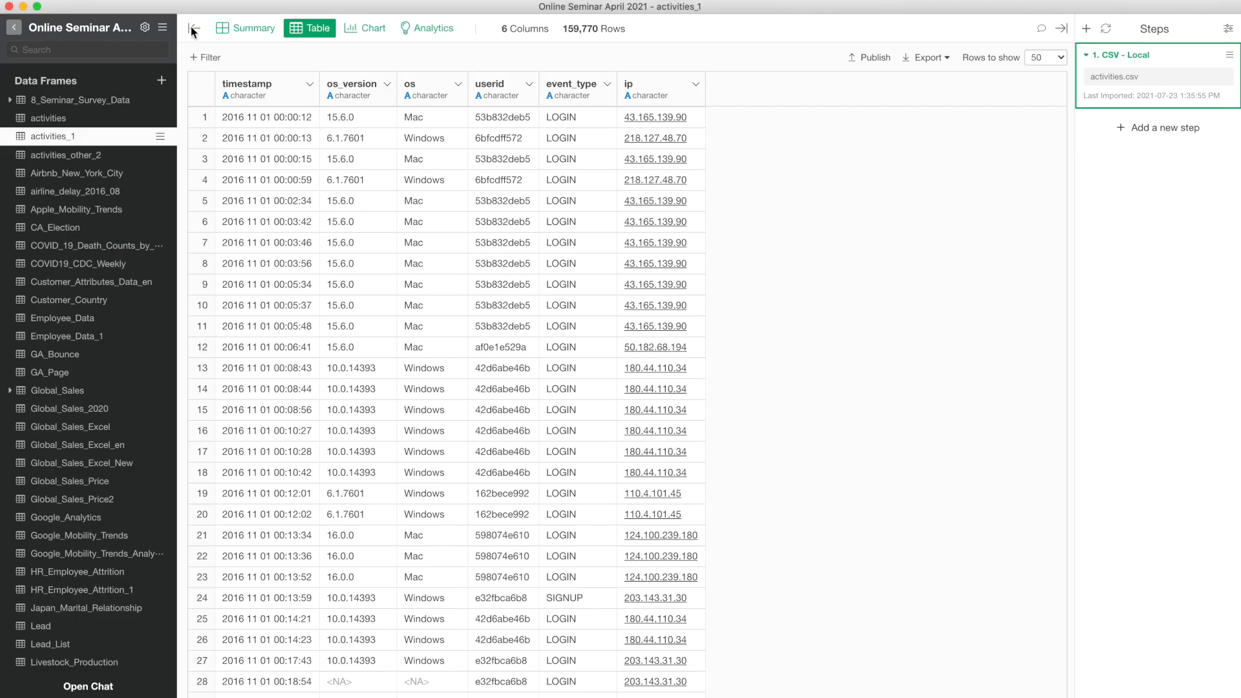
left_click(193, 28)
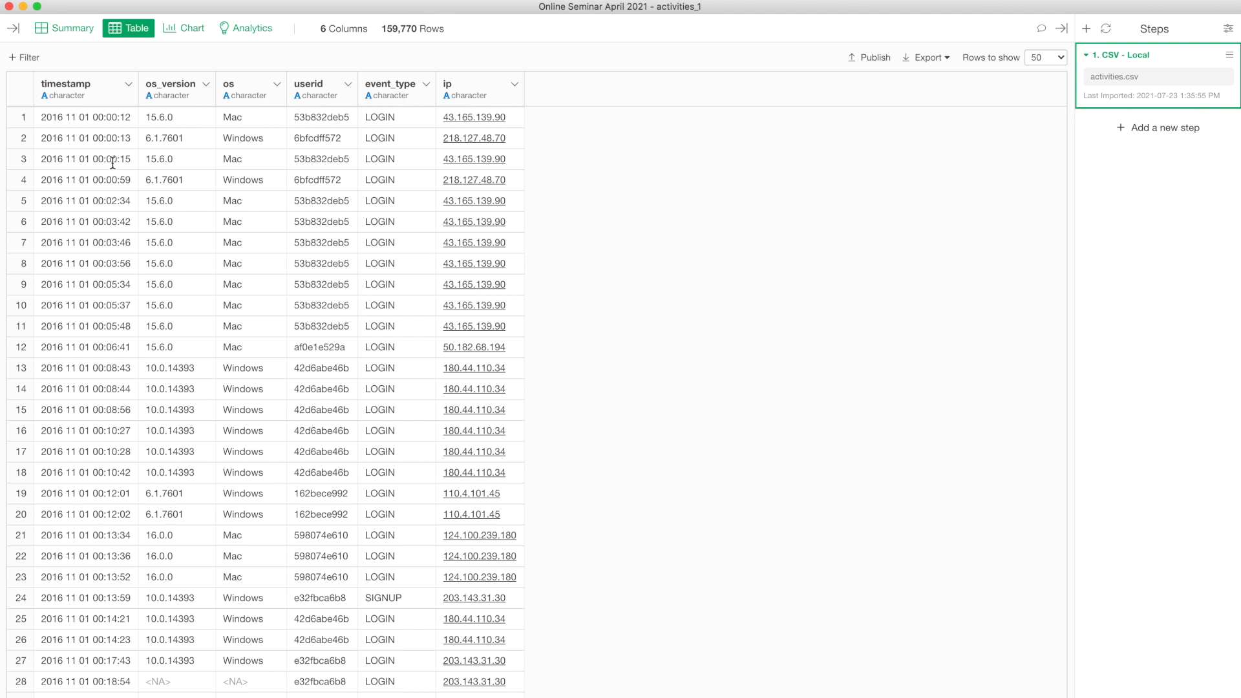
left_click(129, 84)
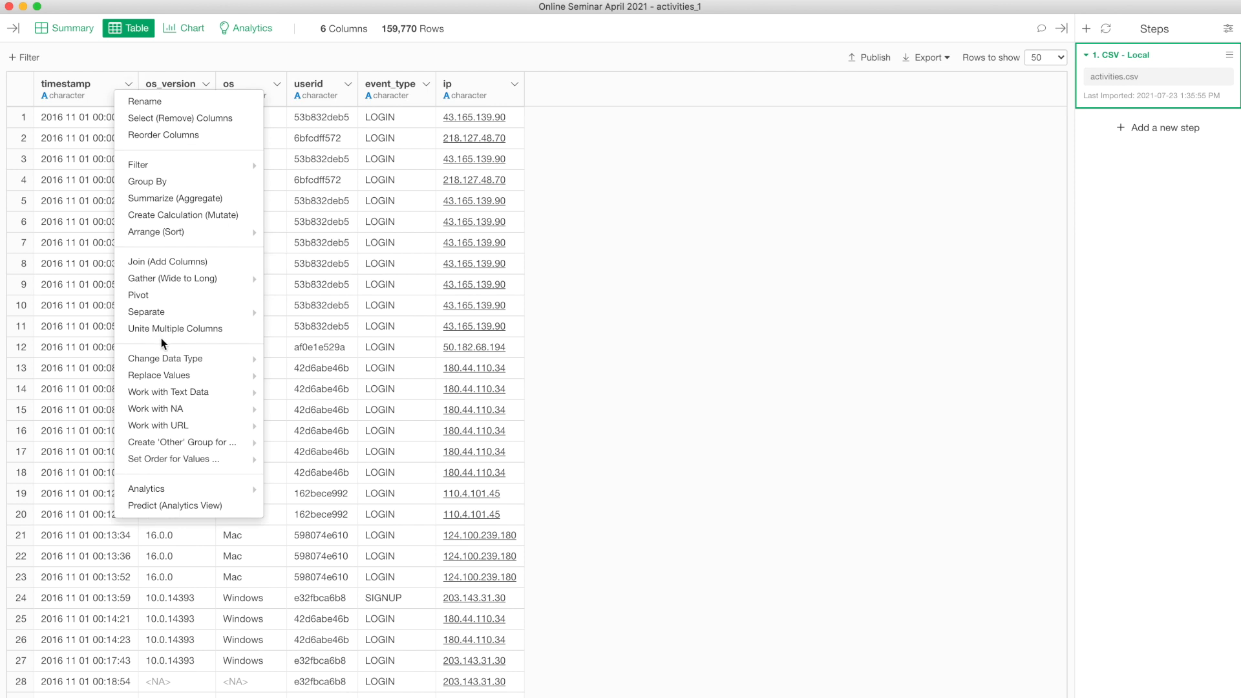
mouse_move(194, 359)
mouse_move(373, 415)
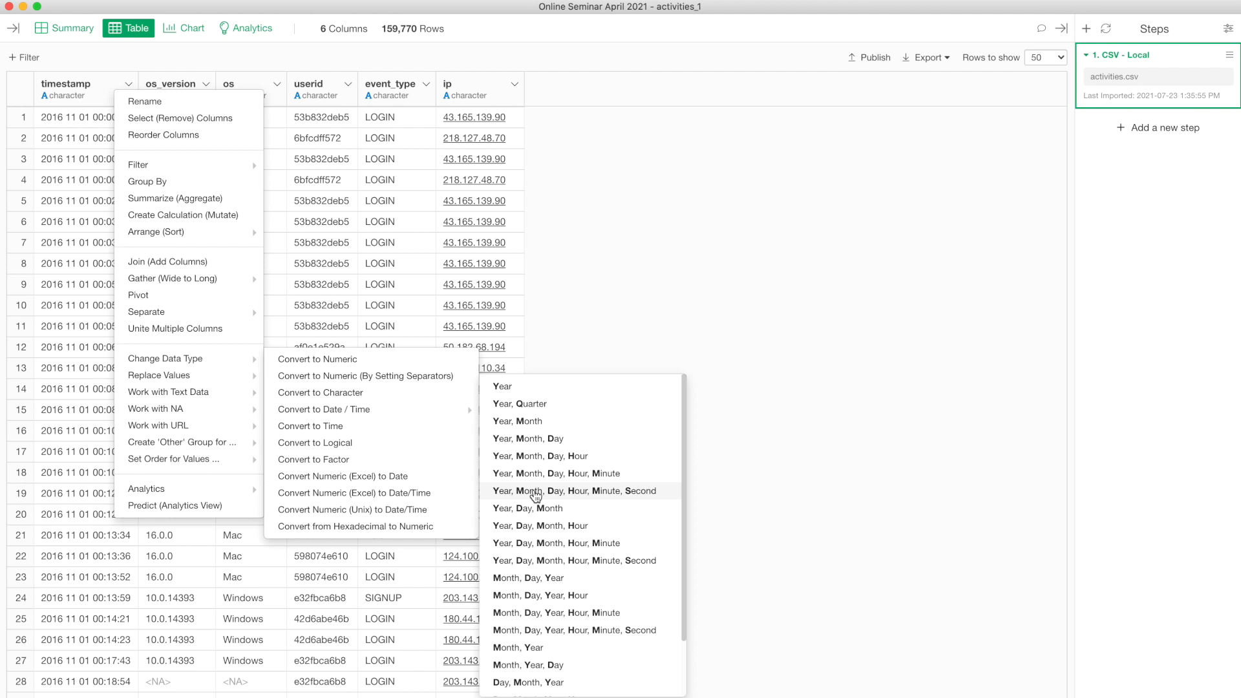
left_click(610, 492)
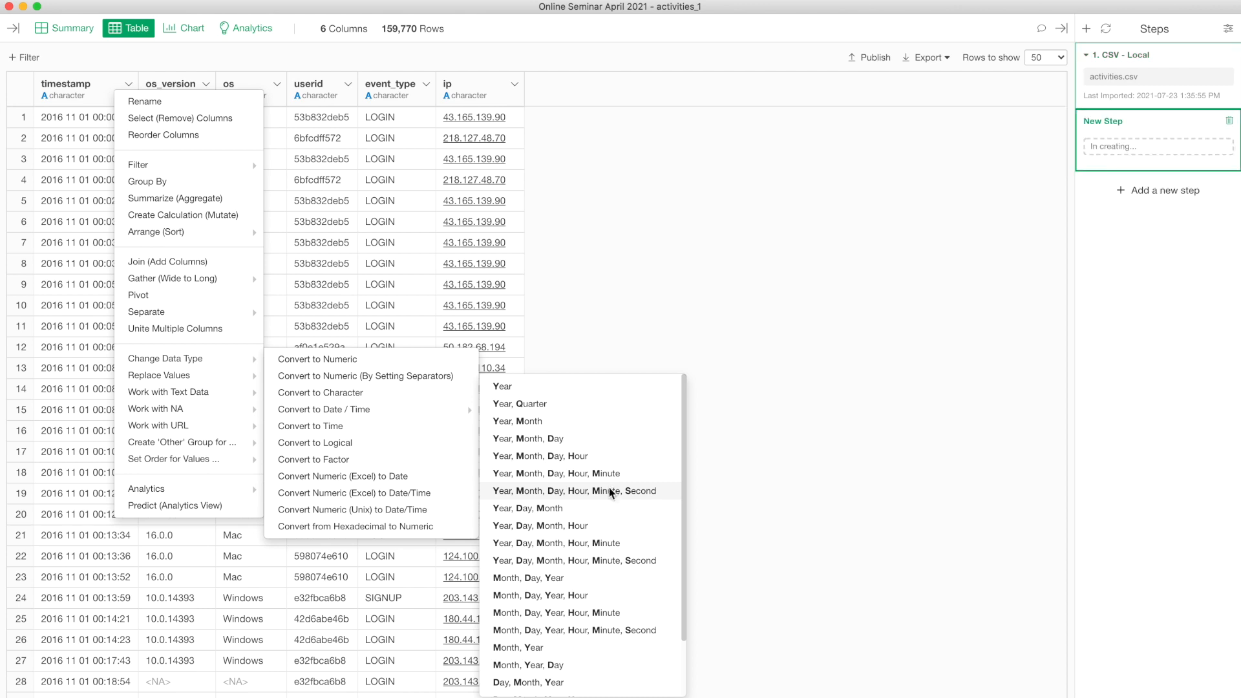